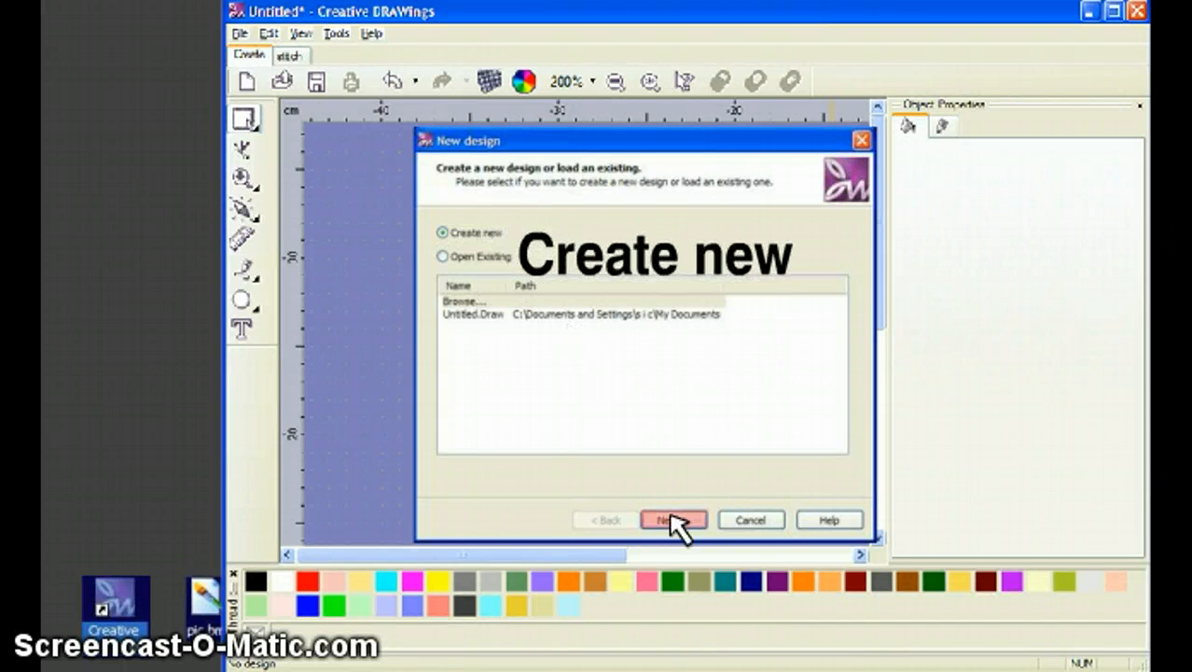
# Start a new design with 'Create new' and move on to choosing the artwork source.
pyautogui.click(674, 521)
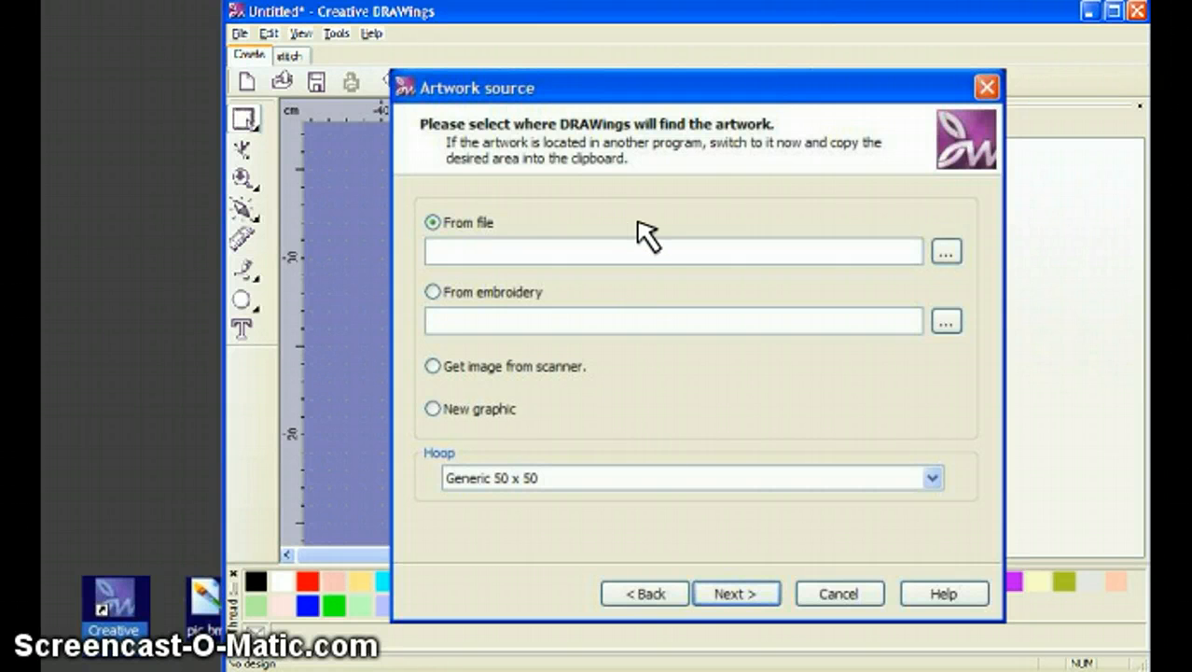
# Load the cat bitmap pic.bmp from the Desktop as the From file artwork.
pyautogui.click(946, 251)
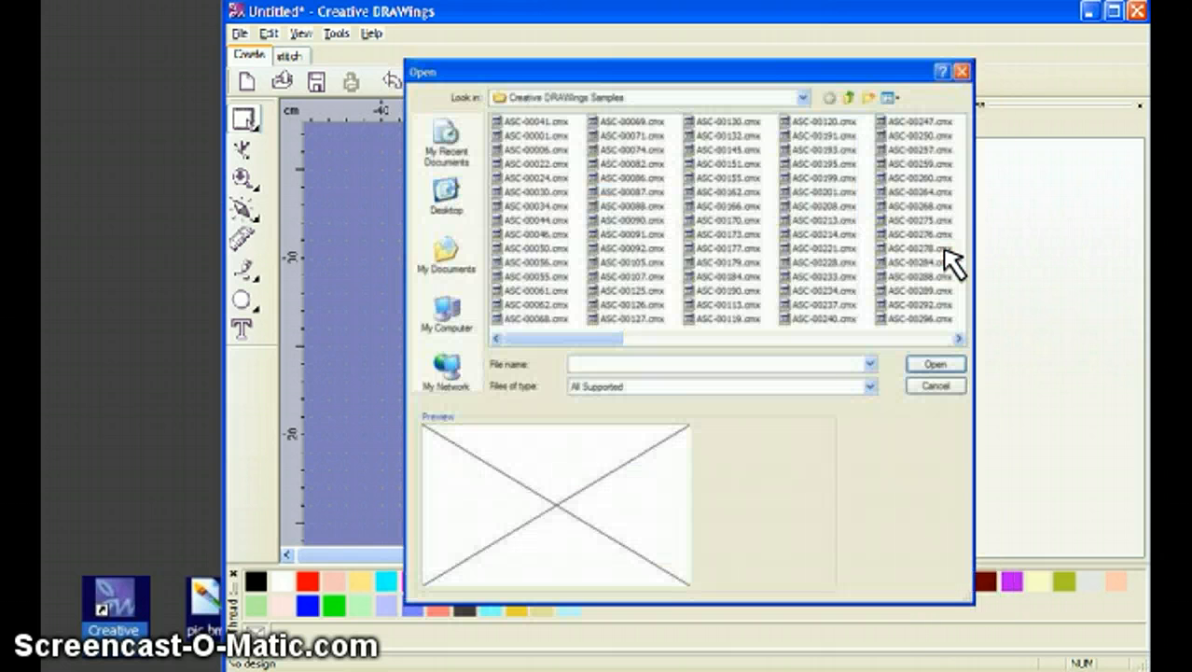
pyautogui.click(448, 198)
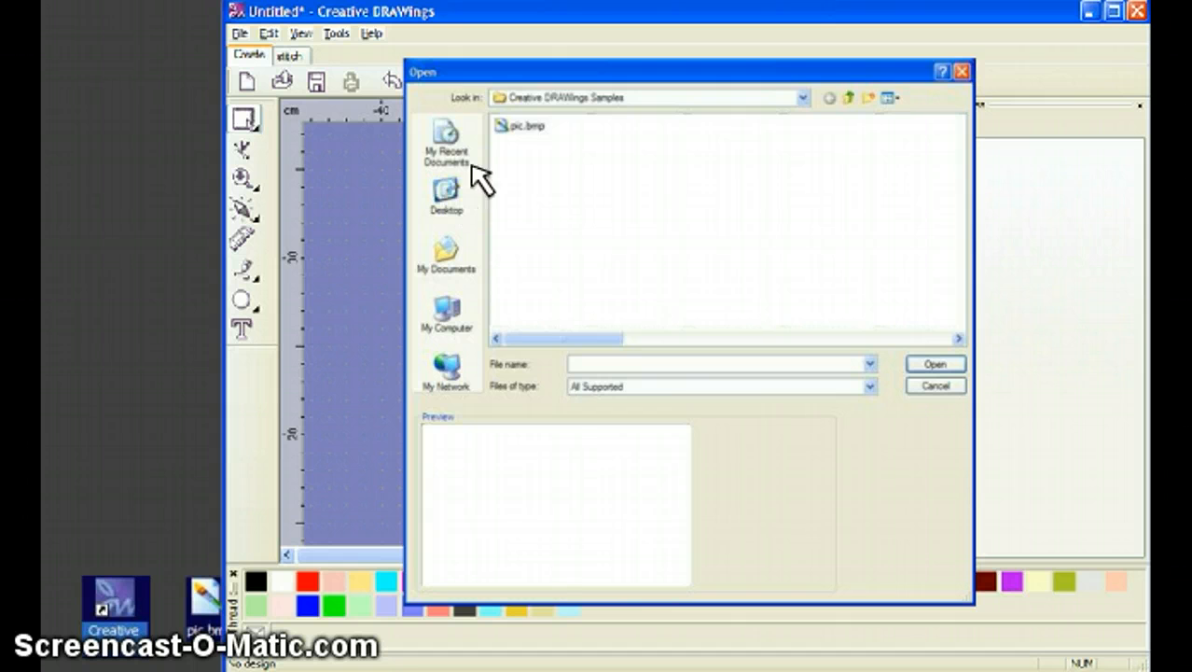
pyautogui.click(522, 128)
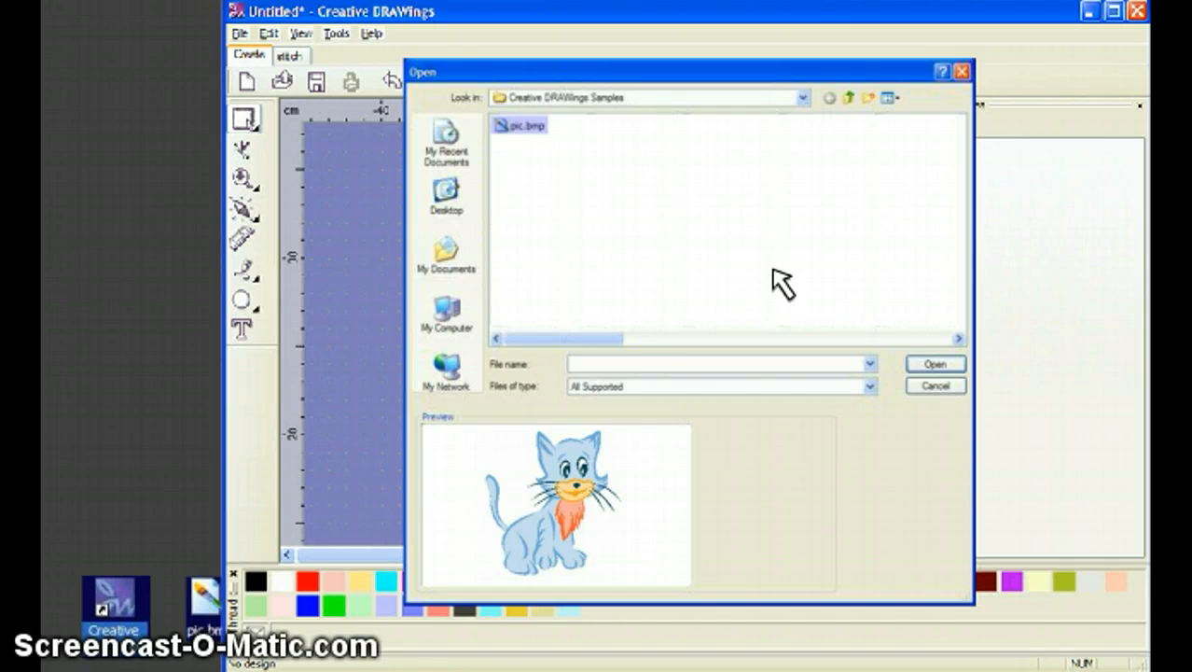
pyautogui.click(935, 365)
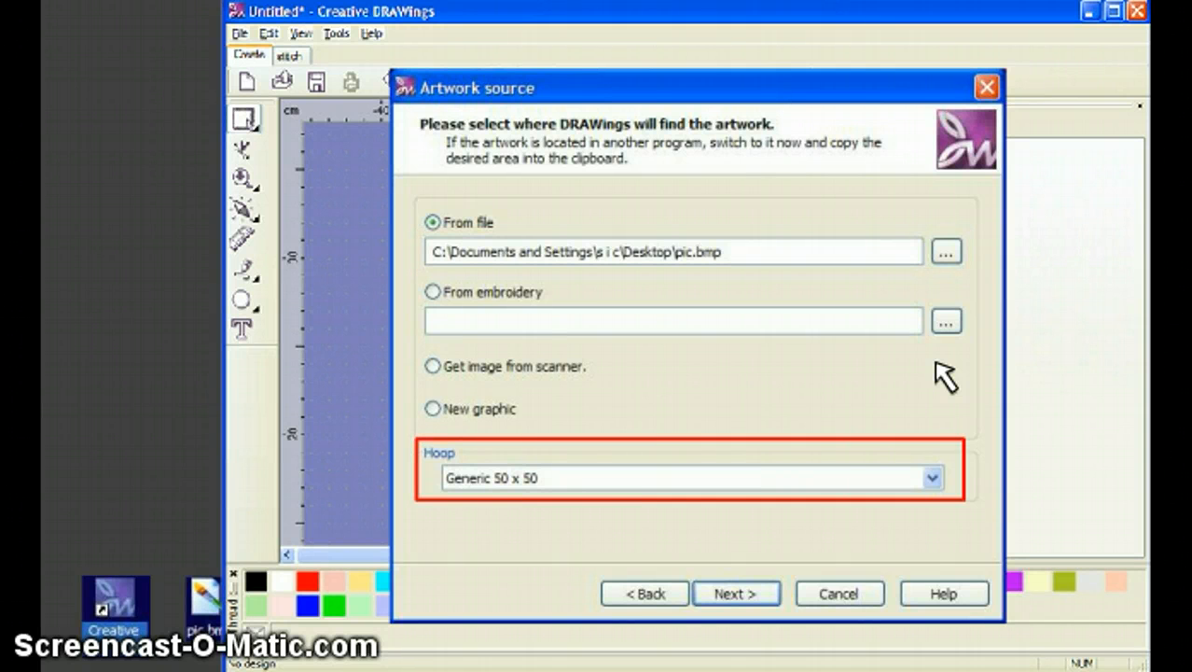
pyautogui.click(698, 475)
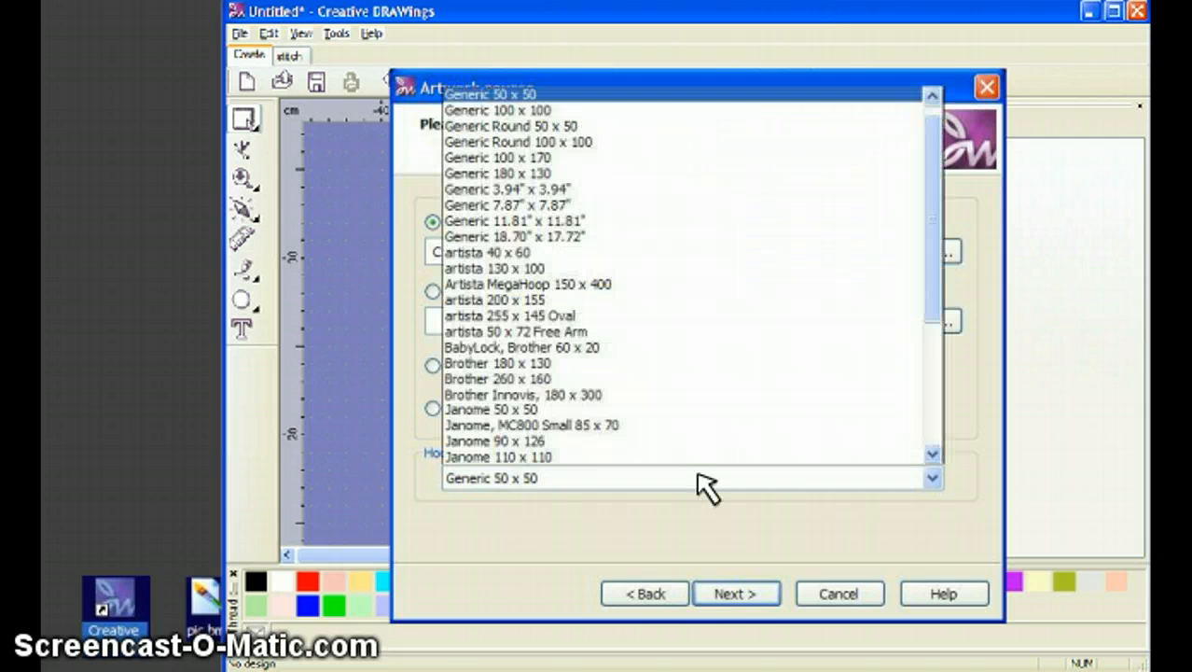
# Trace the cat picture into outlines, giving 250 shapes at 12.03 × 12.35 cm.
pyautogui.click(736, 595)
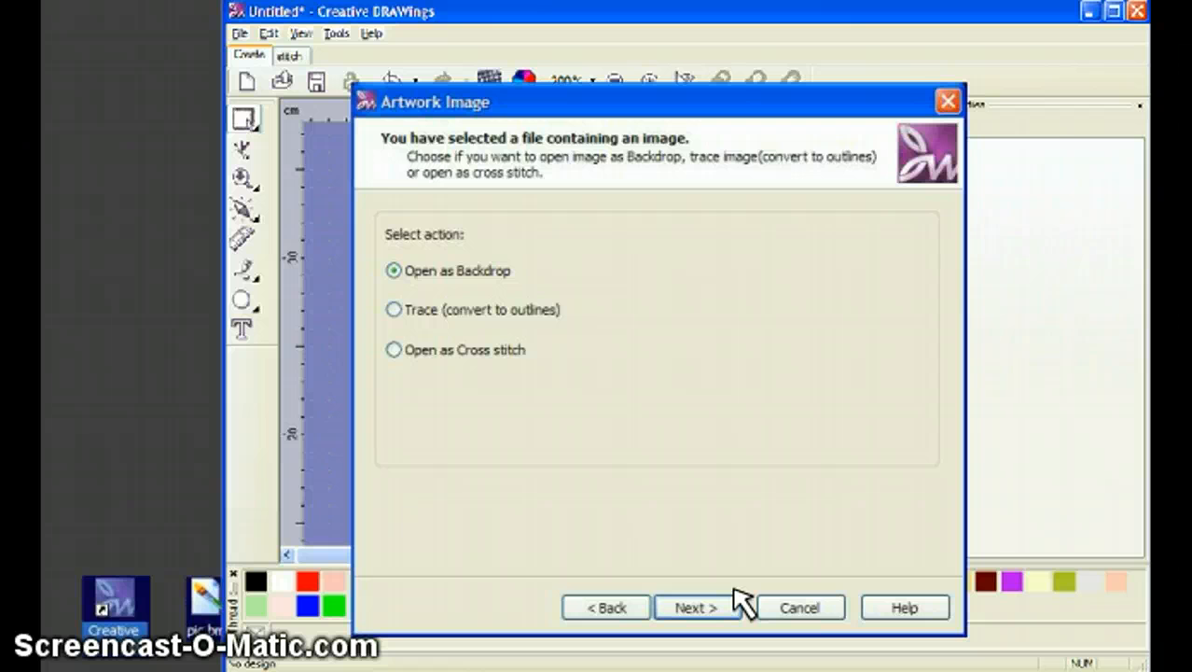
pyautogui.click(476, 311)
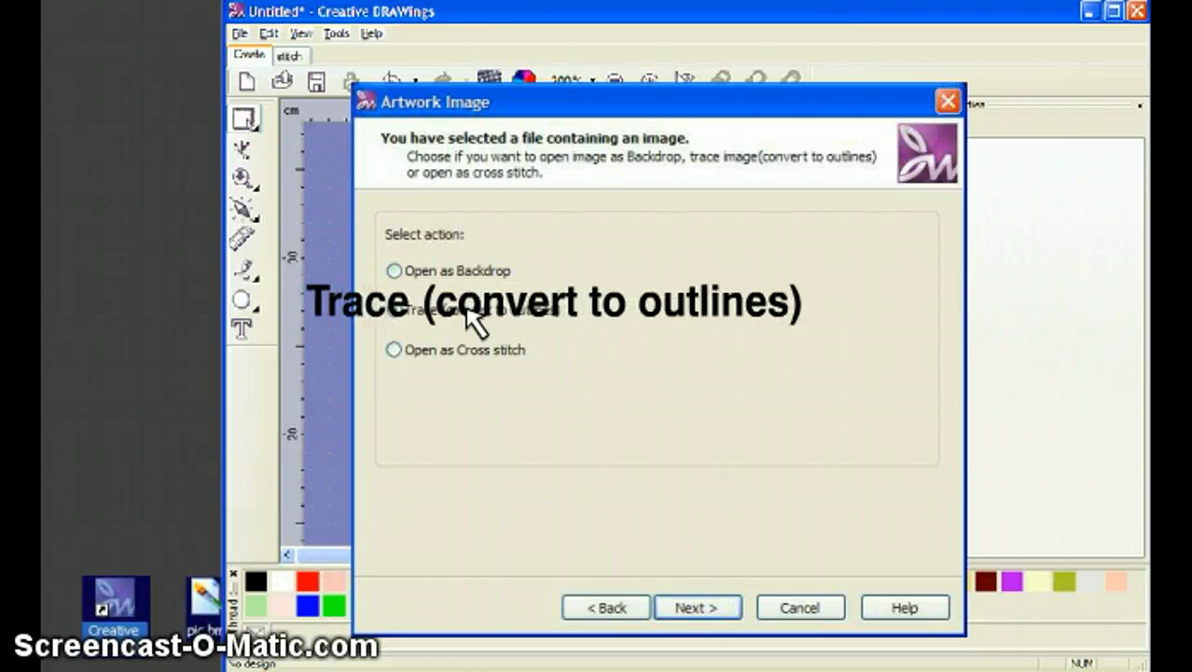
pyautogui.click(697, 607)
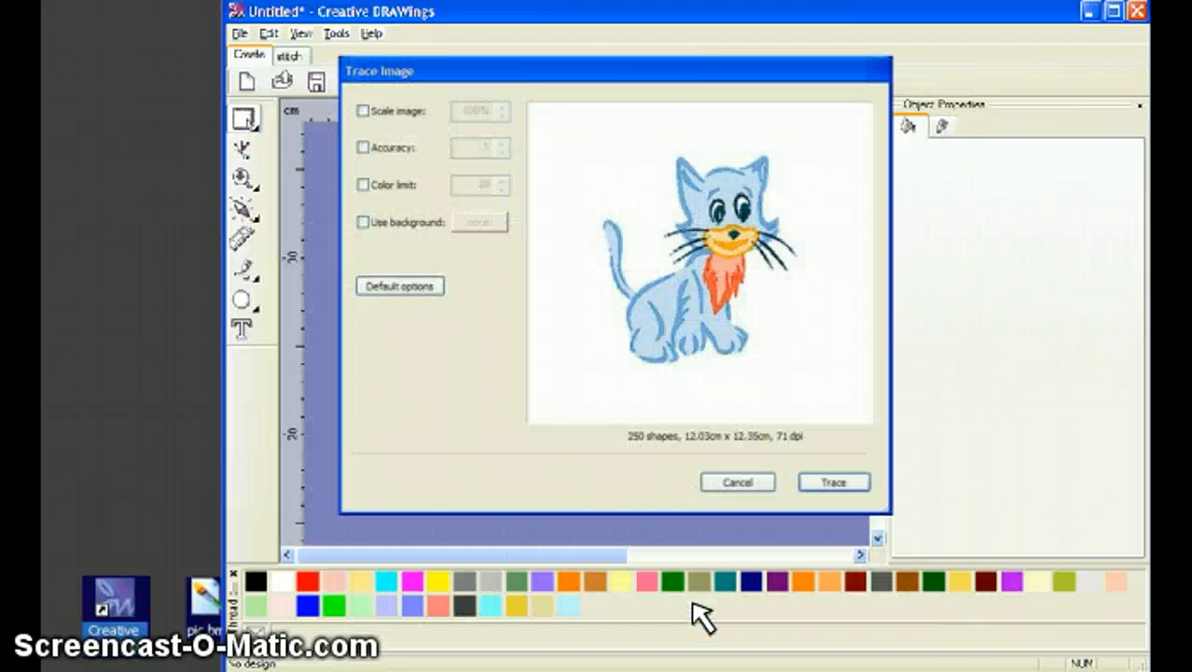
pyautogui.click(827, 476)
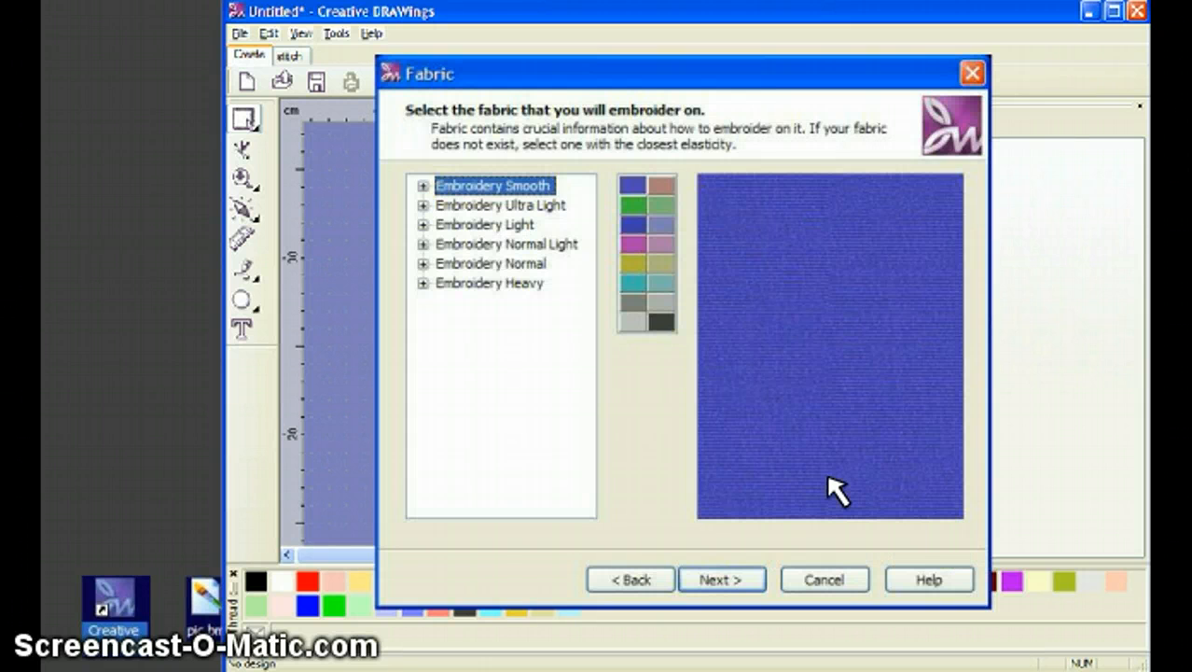
# Pick magenta Linen3 from the Embroidery Normal fabrics after comparing Cotton, Denim2 and Faille1.
pyautogui.click(423, 264)
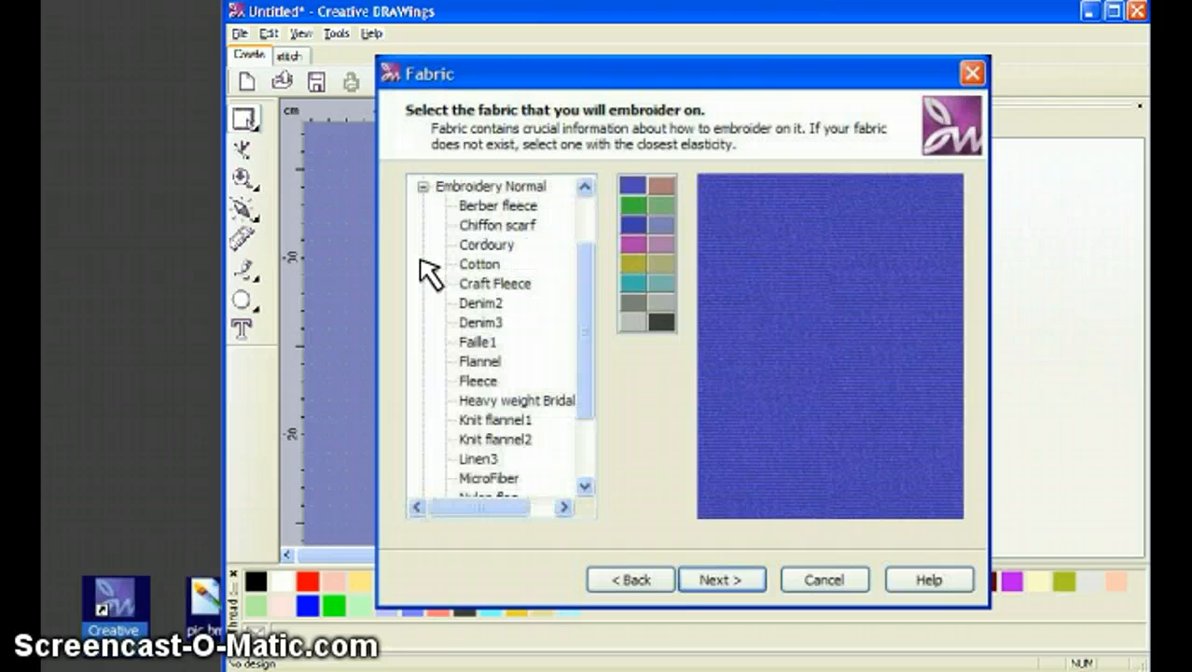
pyautogui.click(479, 265)
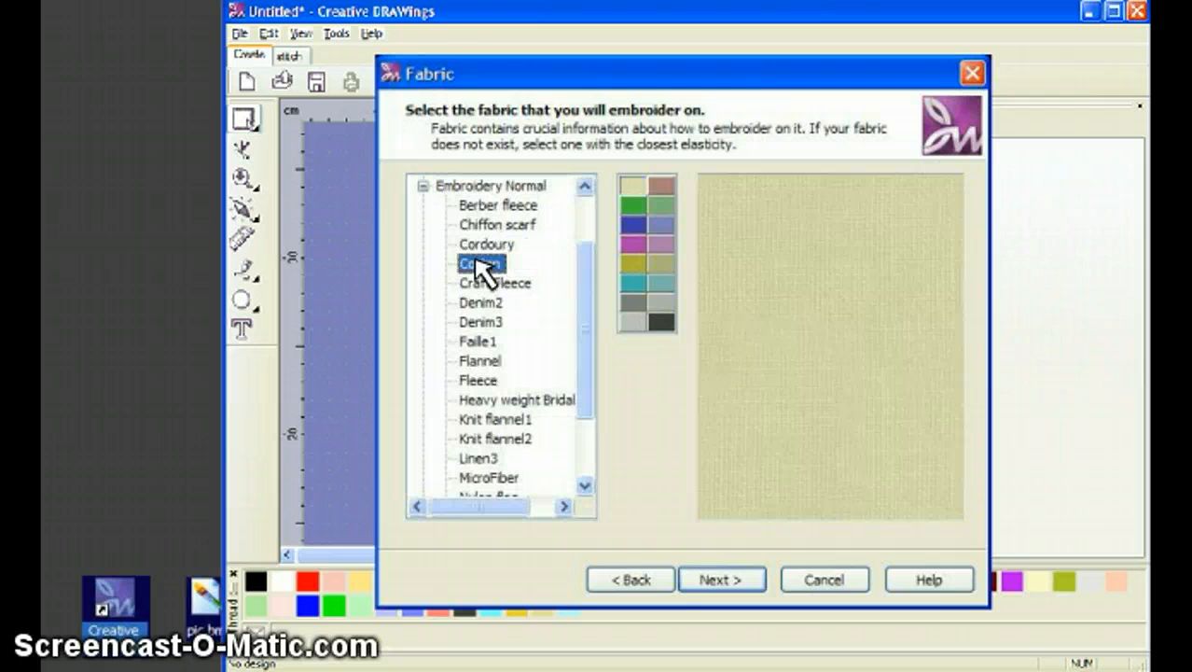
pyautogui.click(483, 303)
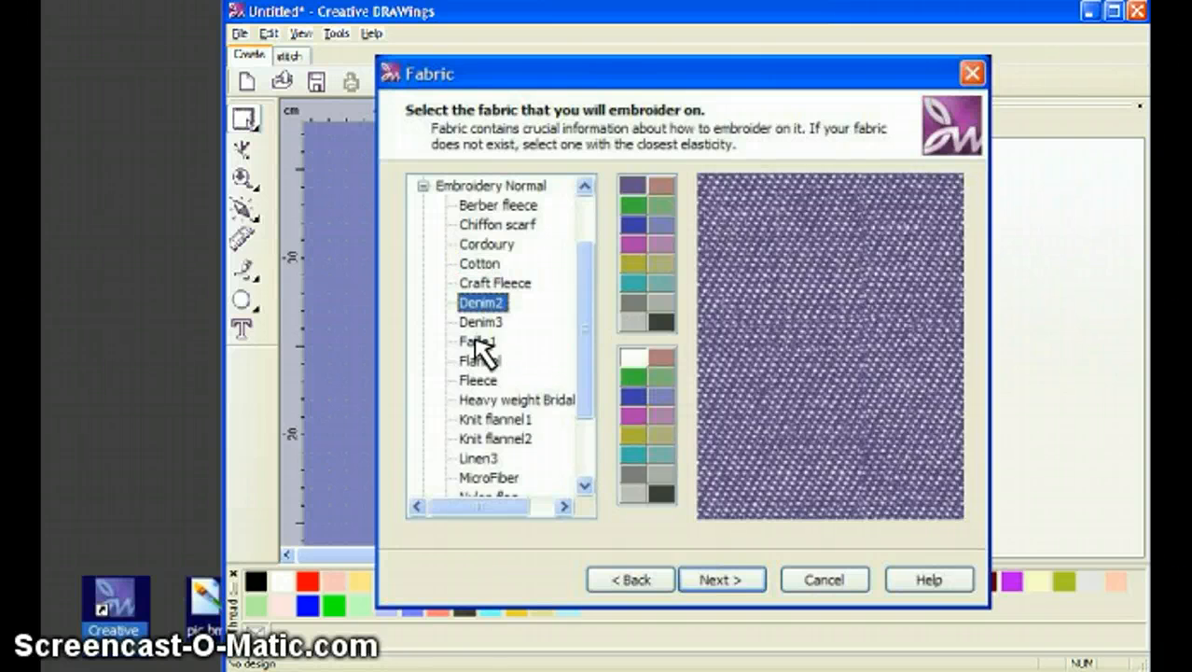
pyautogui.click(480, 342)
pyautogui.click(479, 458)
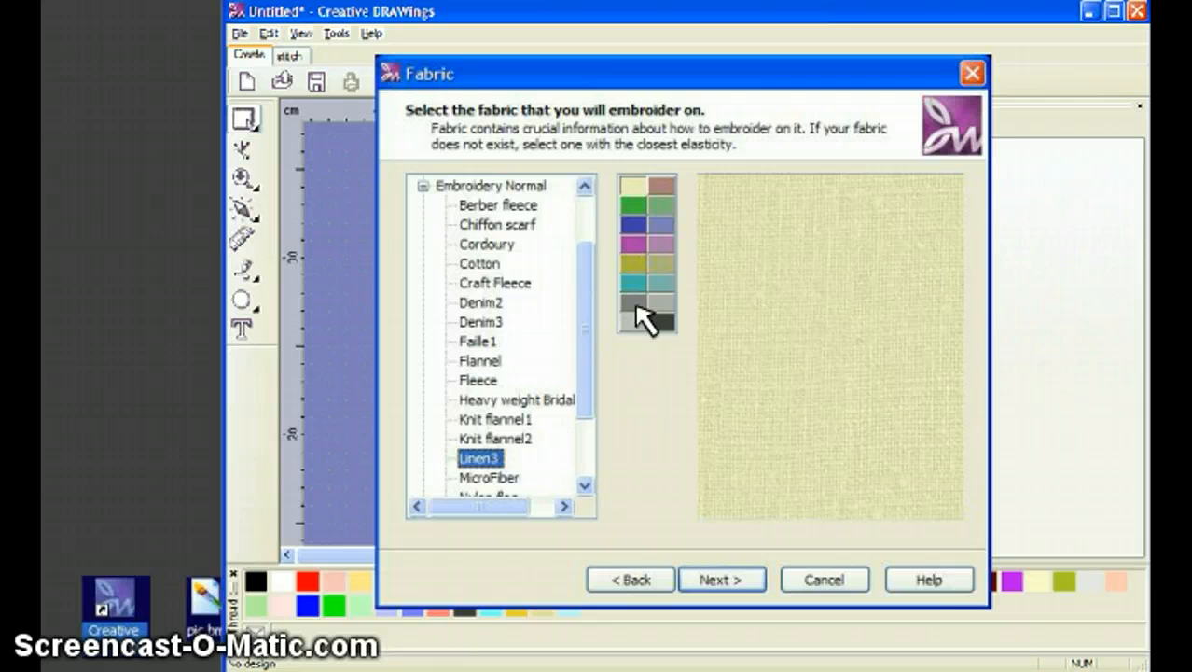
pyautogui.click(633, 203)
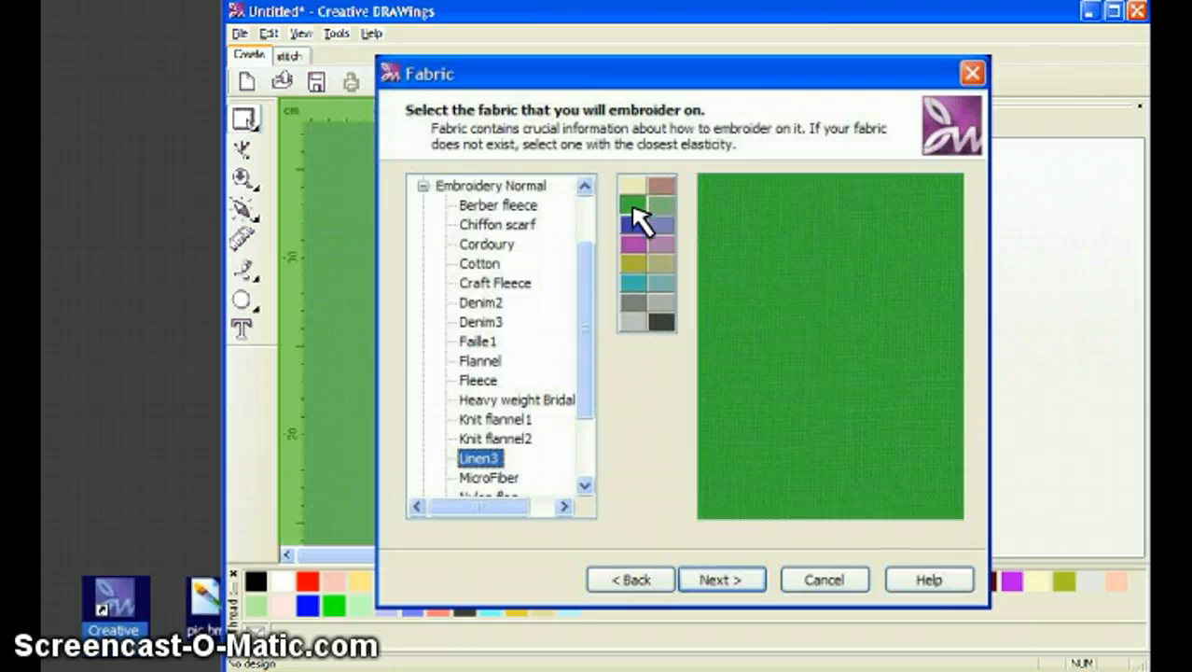
pyautogui.click(634, 244)
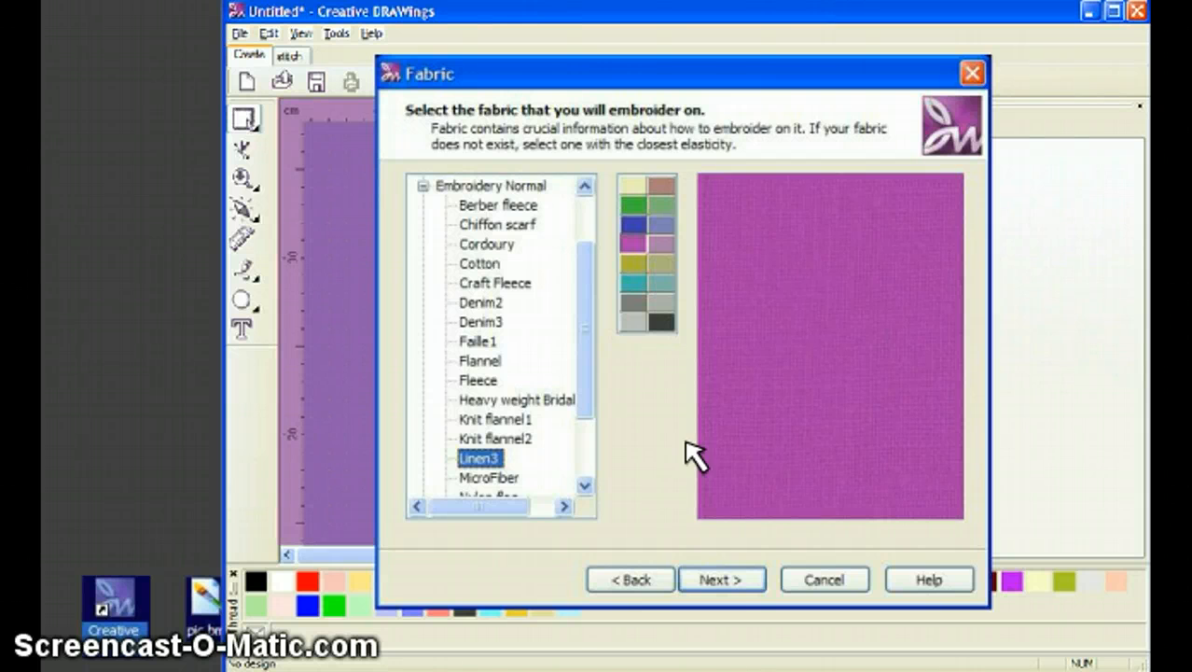
pyautogui.click(723, 579)
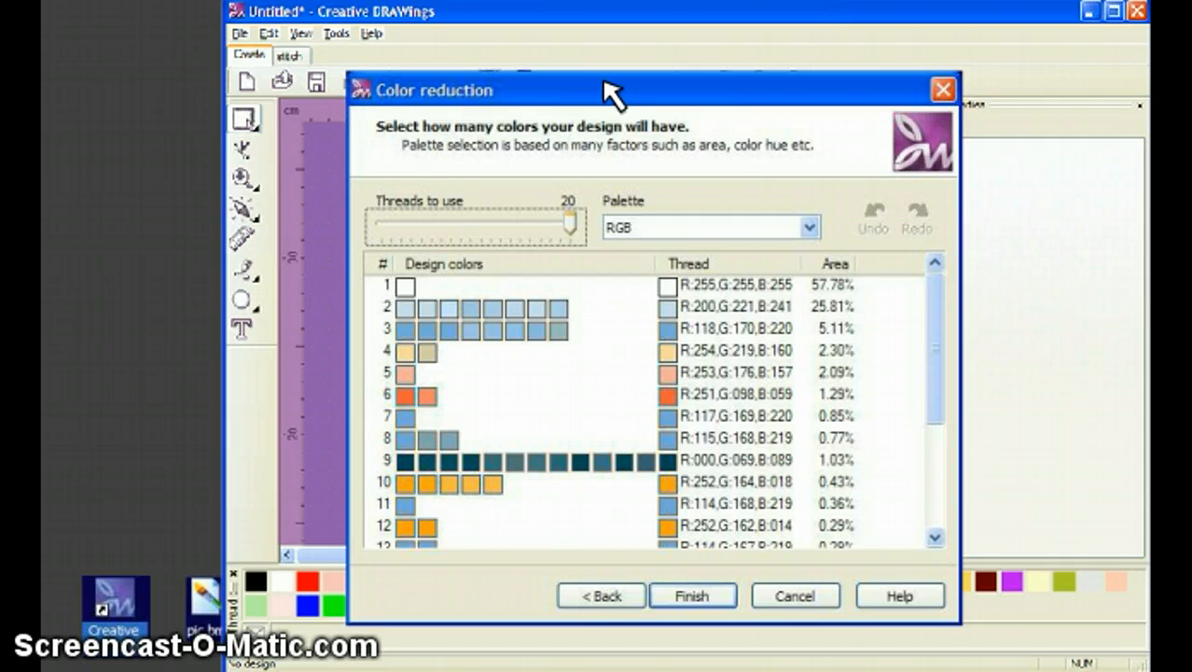
# Reduce the design to 13 colours from the Mega-Sheen thread palette and finish the wizard.
pyautogui.click(808, 227)
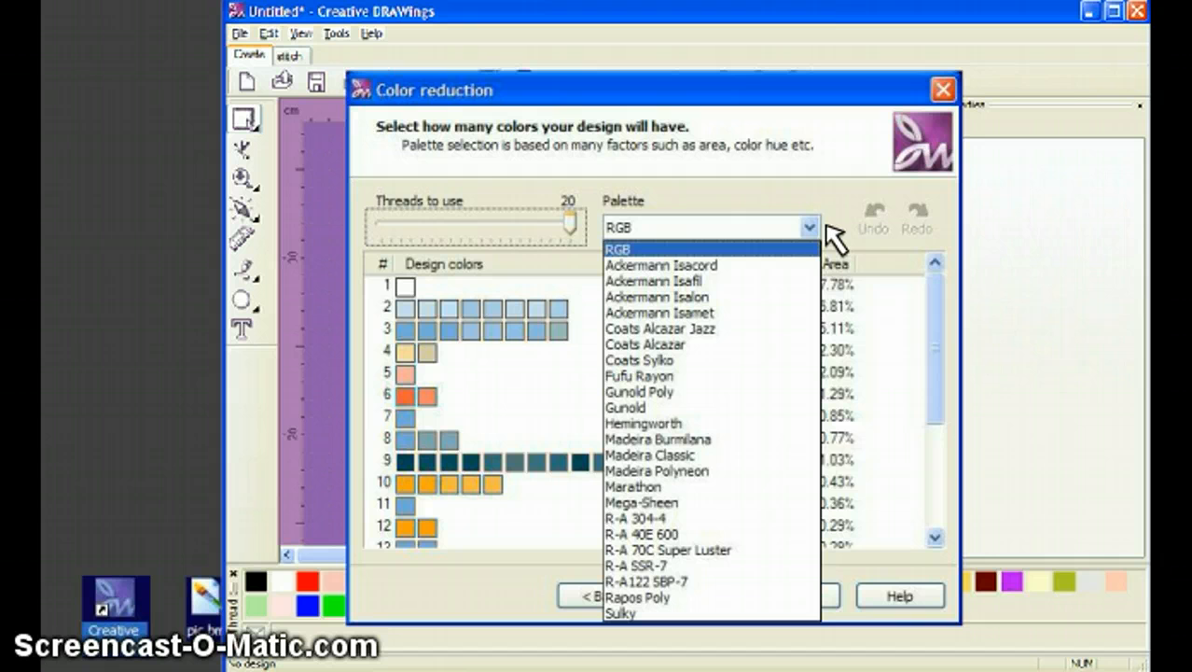
pyautogui.click(773, 504)
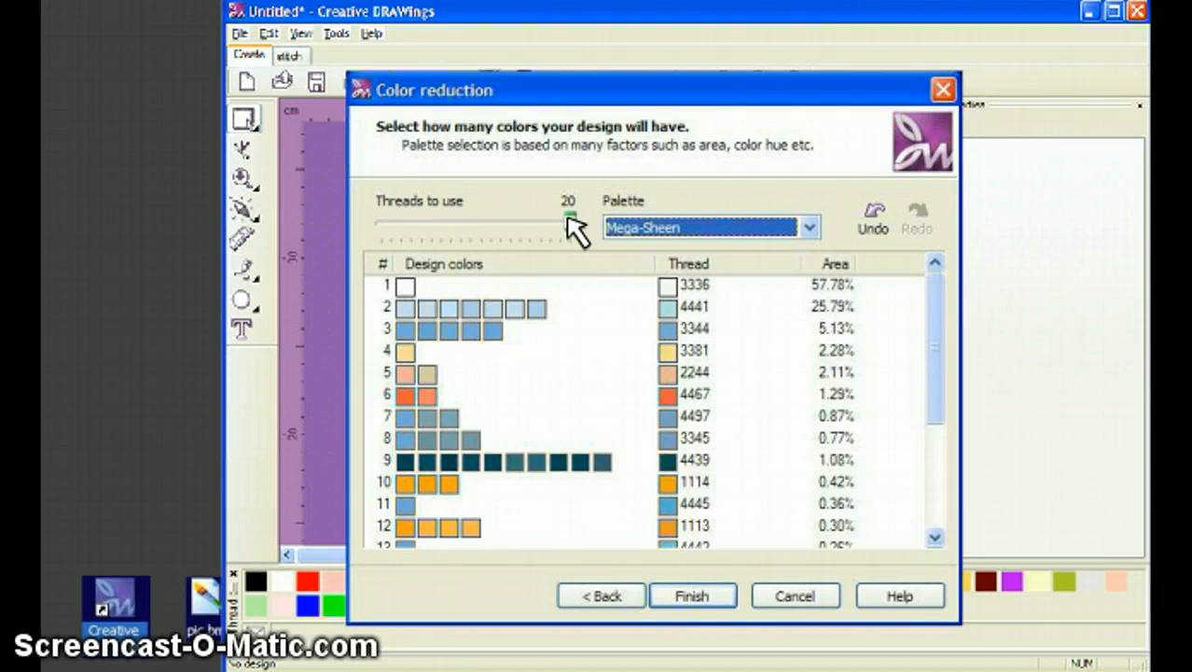
pyautogui.moveTo(568, 218); pyautogui.dragTo(499, 217)
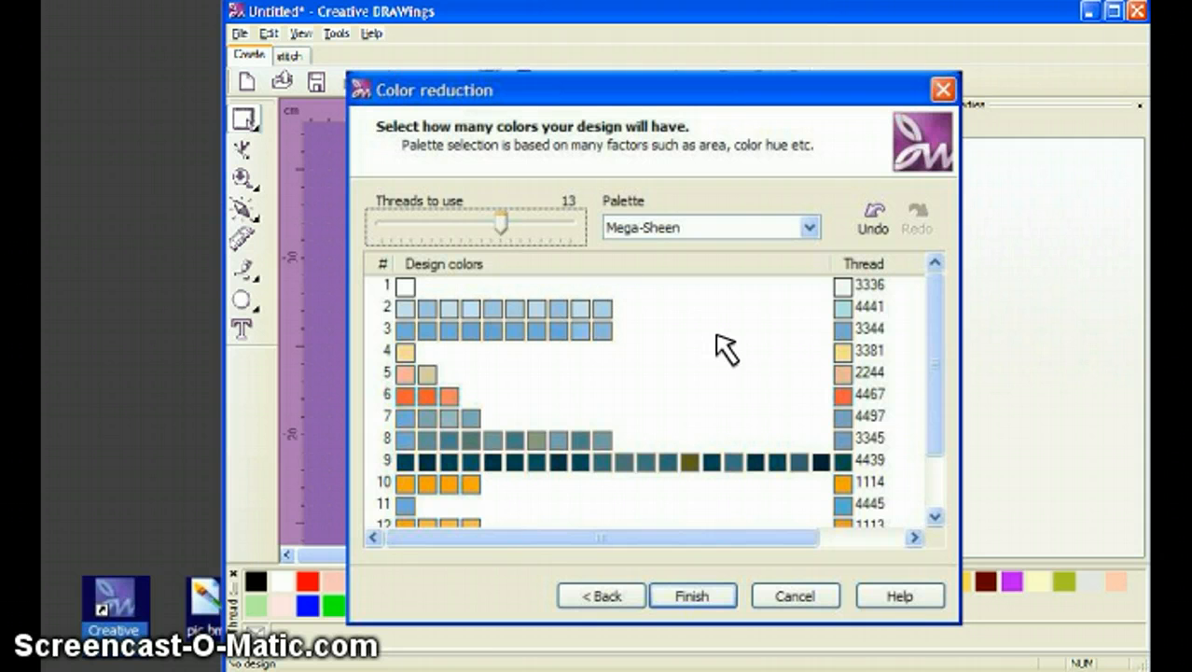
pyautogui.click(695, 596)
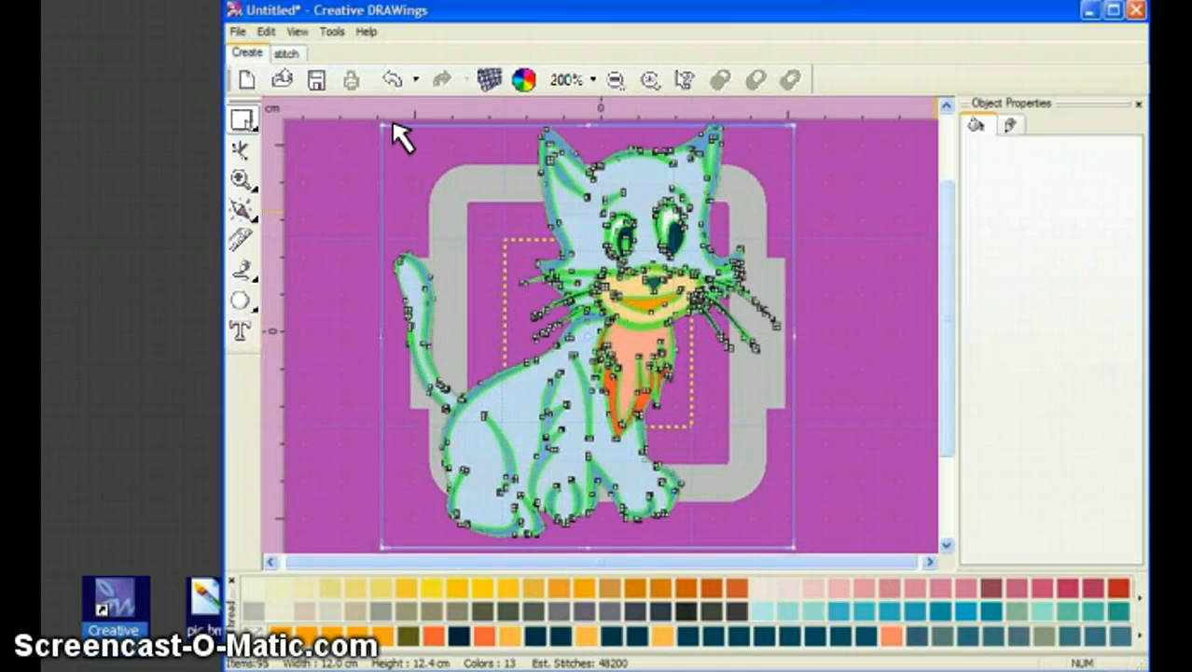
# Shrink the cat, centre it in the hoop, and switch to the stitched preview.
pyautogui.moveTo(399, 134); pyautogui.dragTo(579, 319)
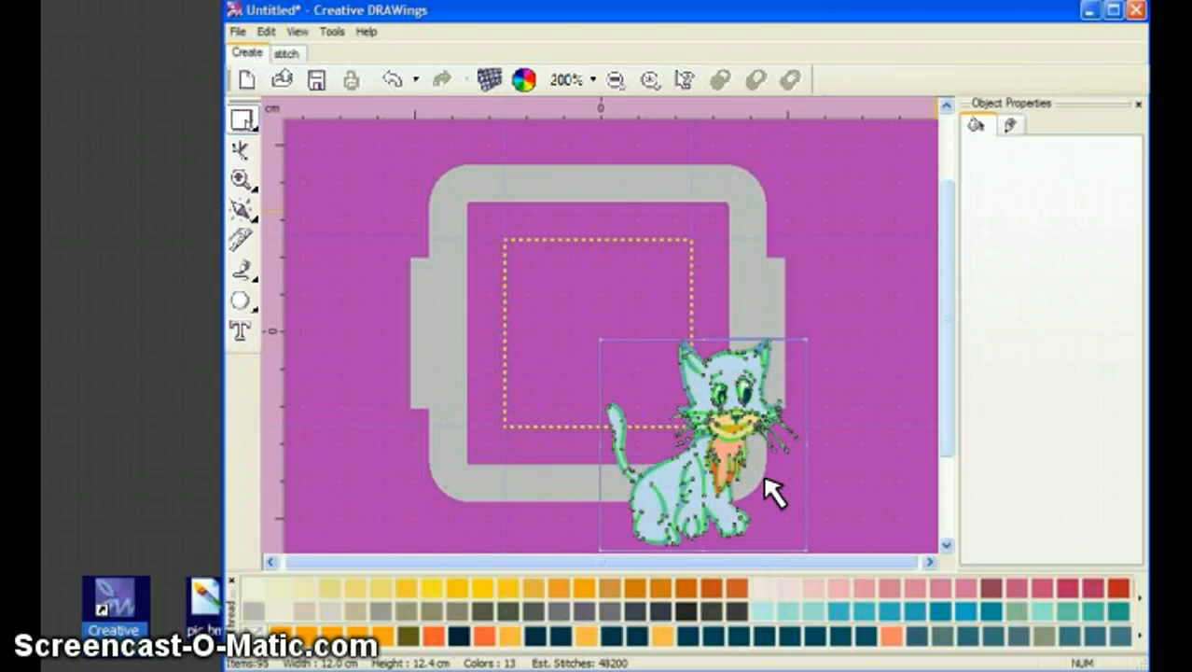
pyautogui.moveTo(774, 490); pyautogui.dragTo(664, 377)
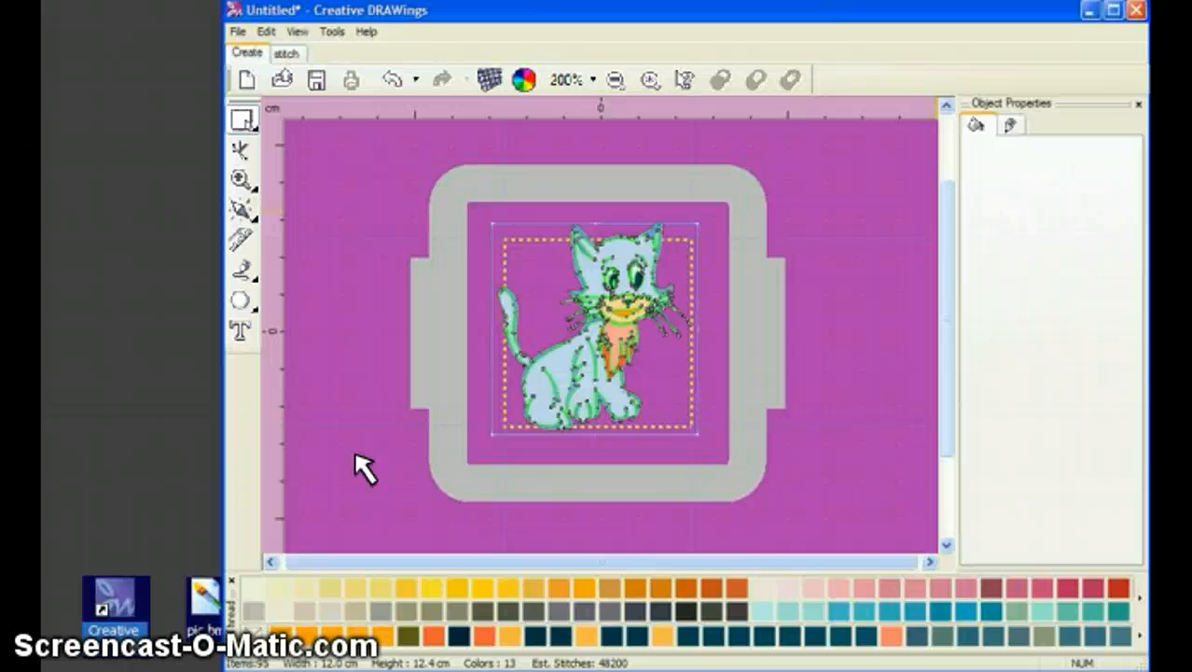
pyautogui.click(289, 54)
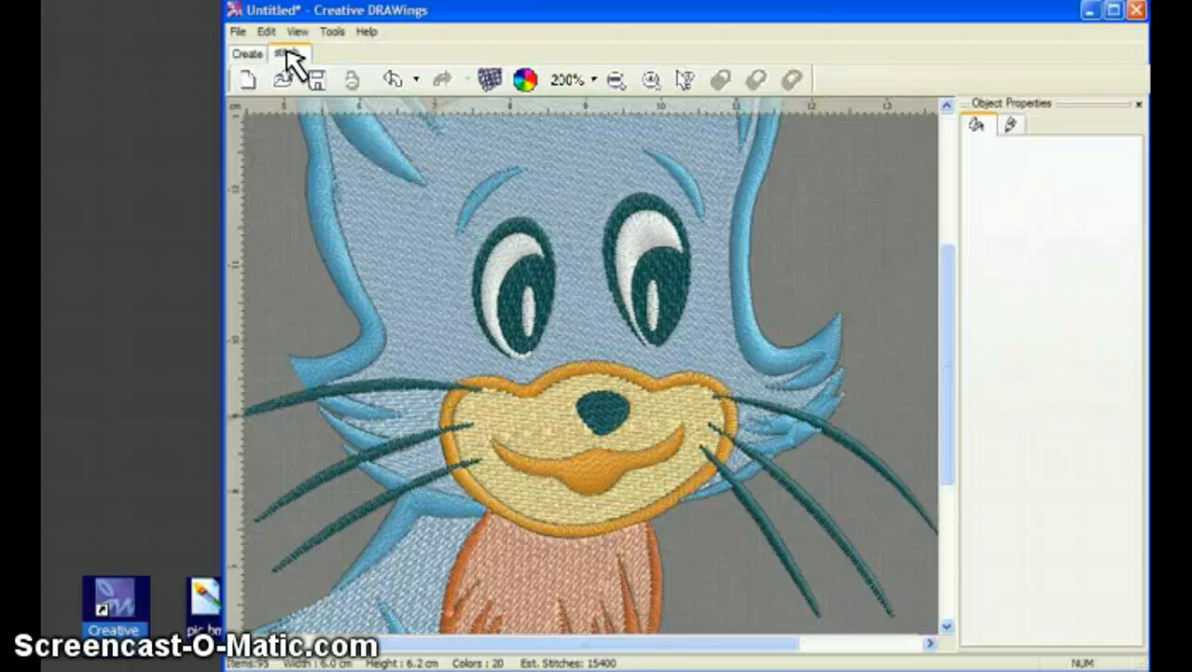
# Save the design as 'my embroidery' in Embroidery Designs as a Brother/Baby Lock/Bernina PES file.
pyautogui.click(238, 32)
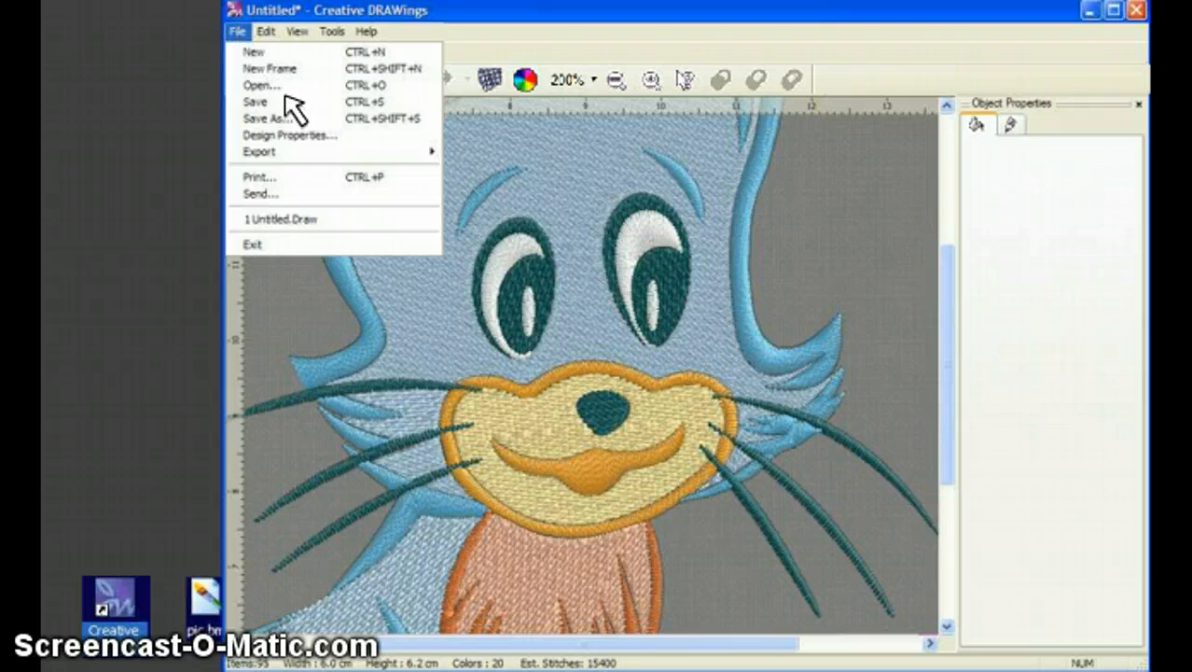
pyautogui.click(300, 119)
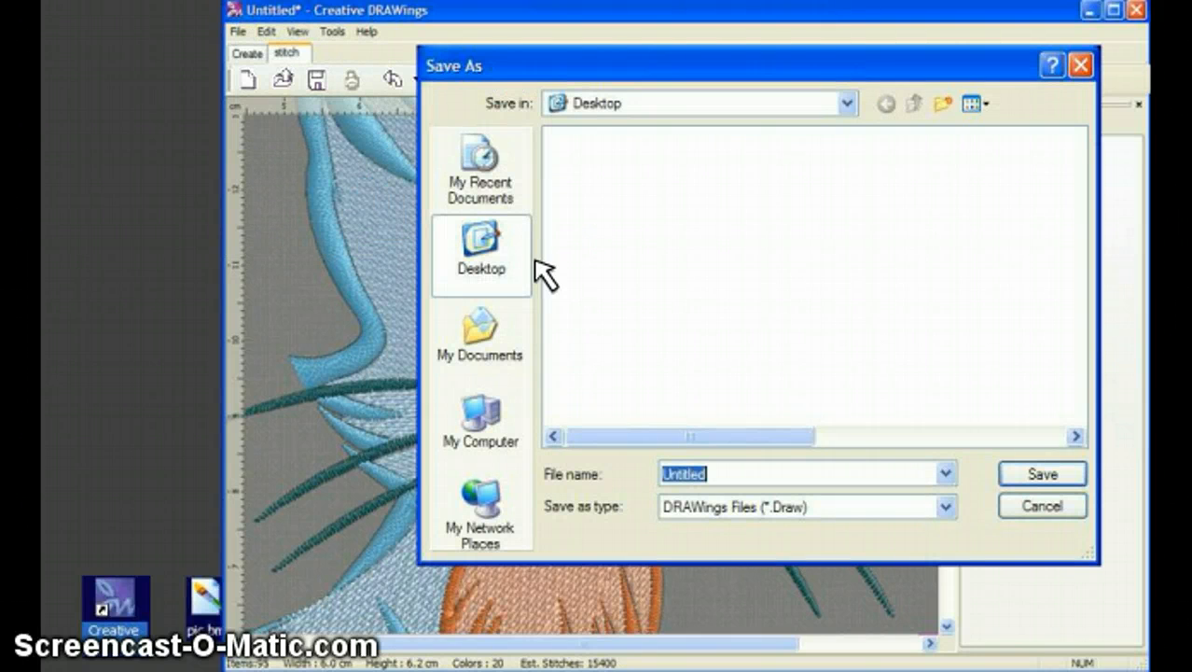
pyautogui.click(481, 333)
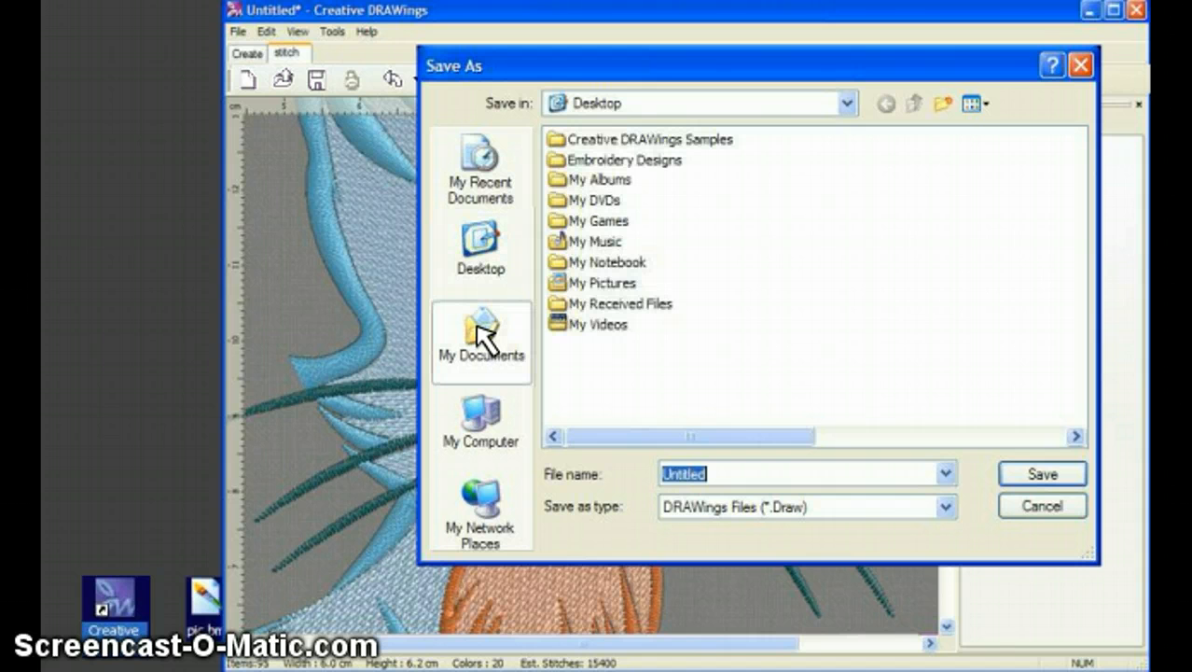
pyautogui.doubleClick(664, 164)
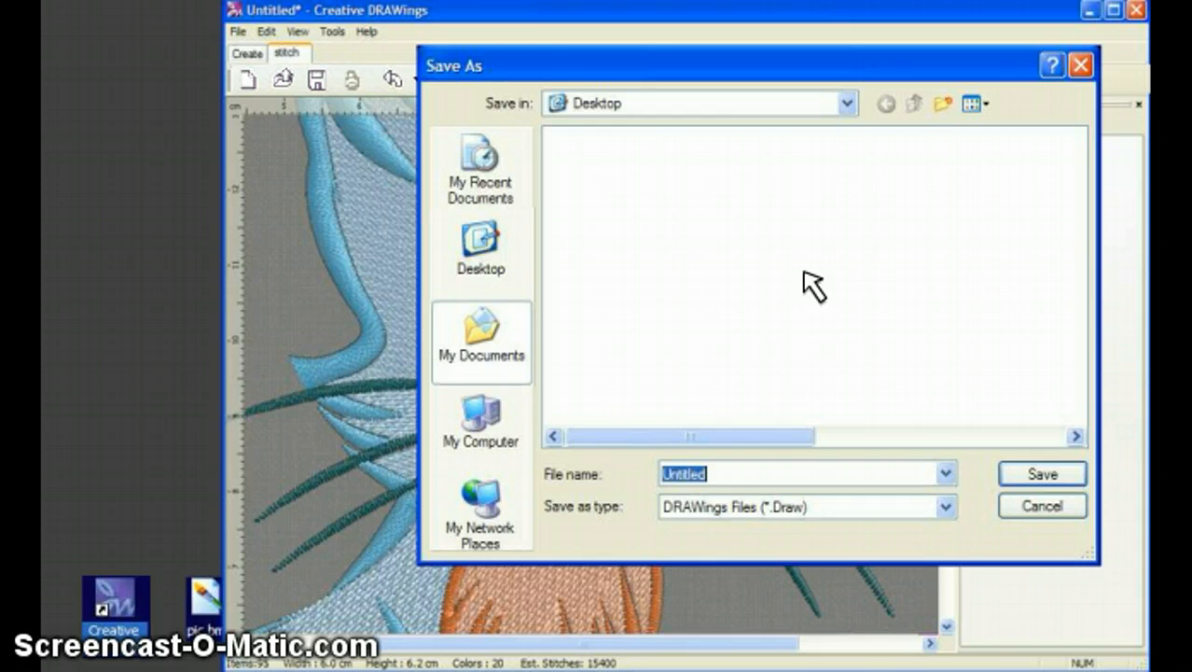
pyautogui.press('BackSpace')
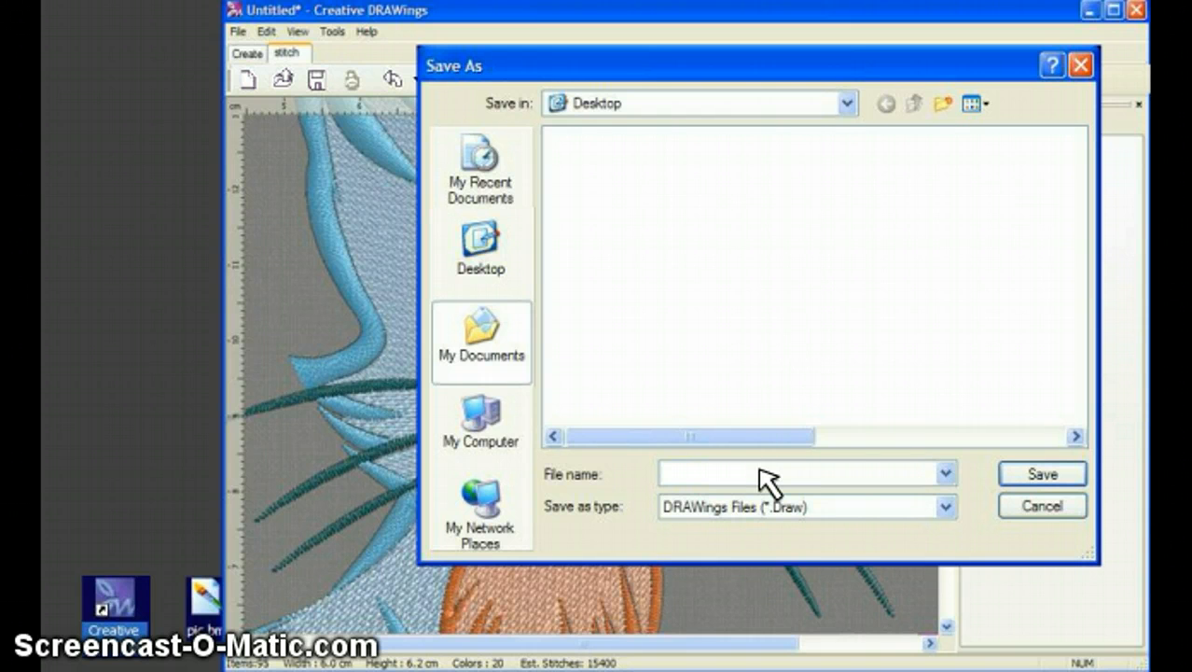
pyautogui.write('my embroidery')
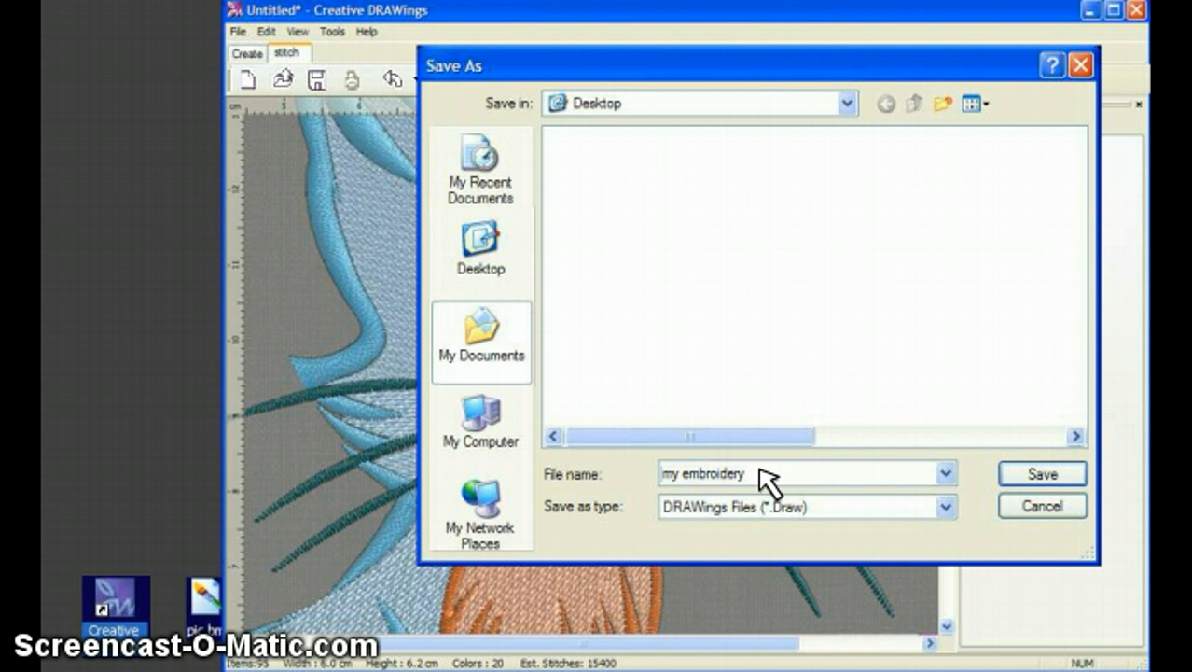
pyautogui.click(946, 506)
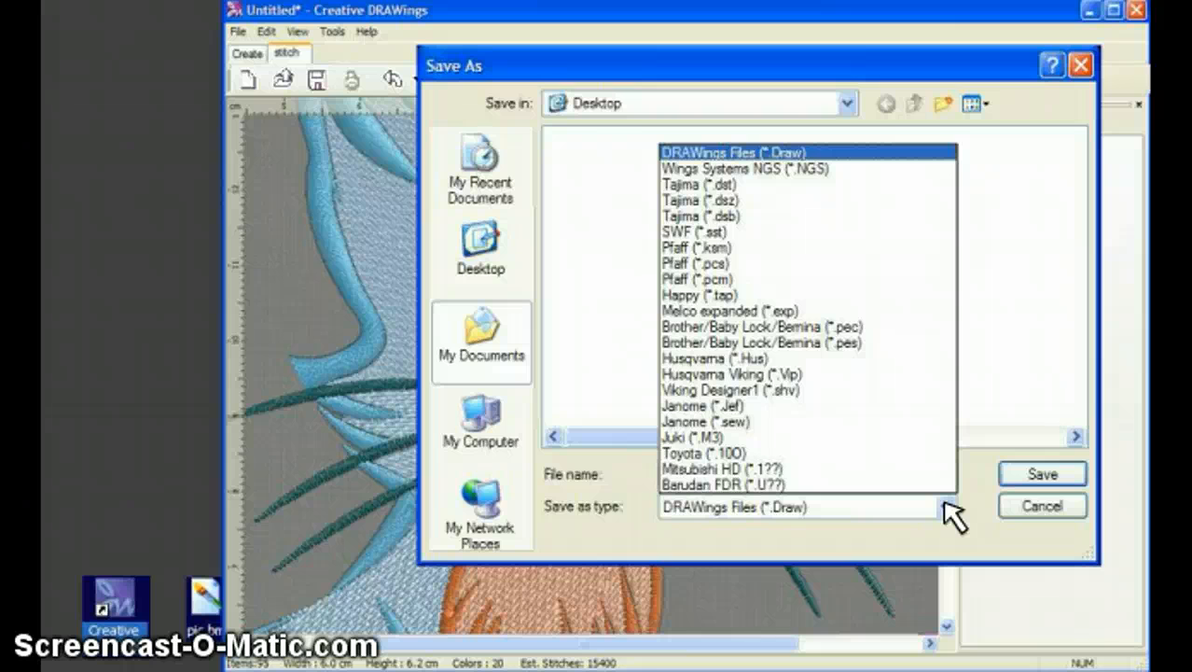
pyautogui.click(886, 345)
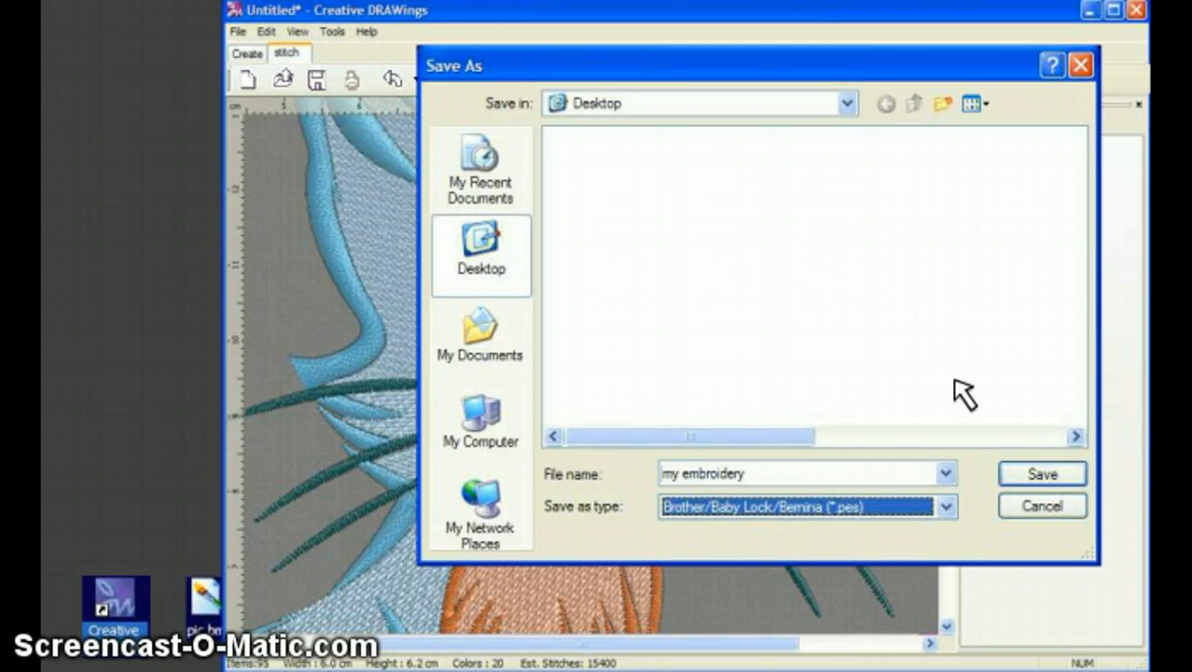
pyautogui.click(1037, 476)
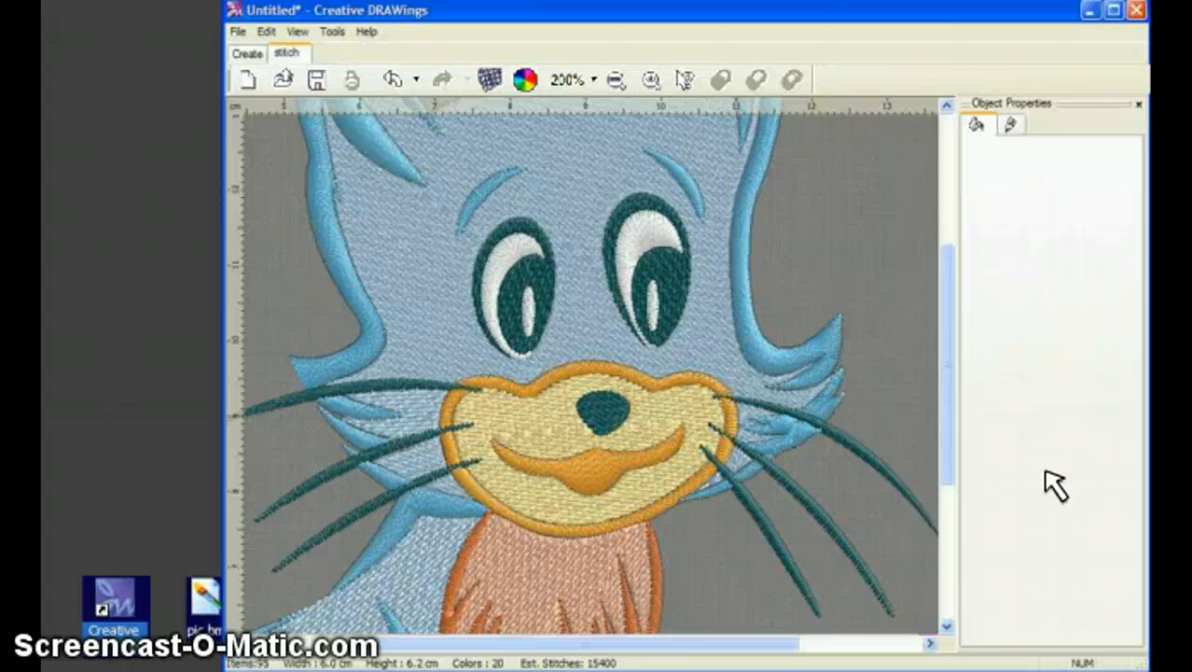
# Open Print Preview of the cat design from the File menu.
pyautogui.click(239, 32)
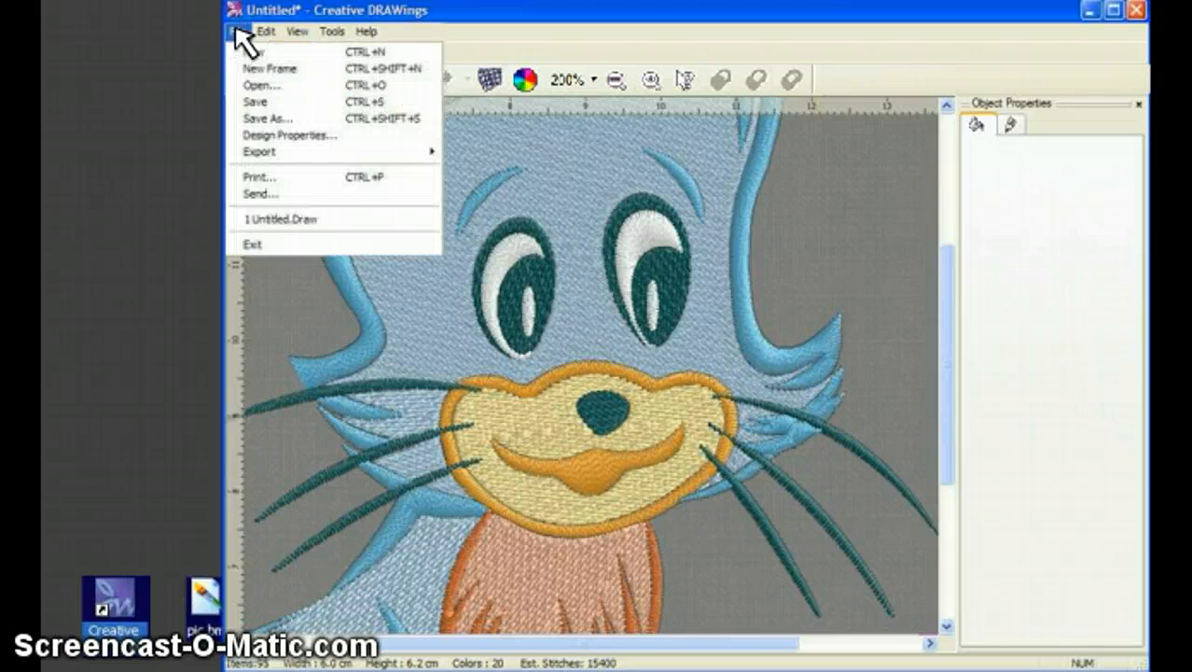
pyautogui.click(256, 176)
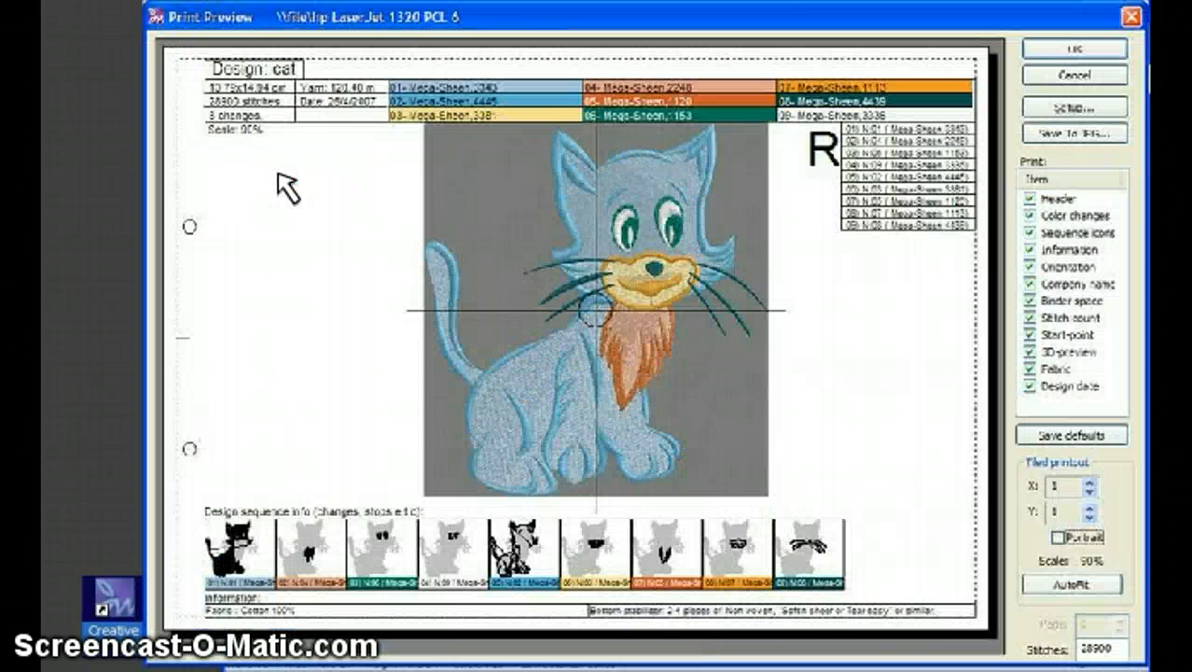